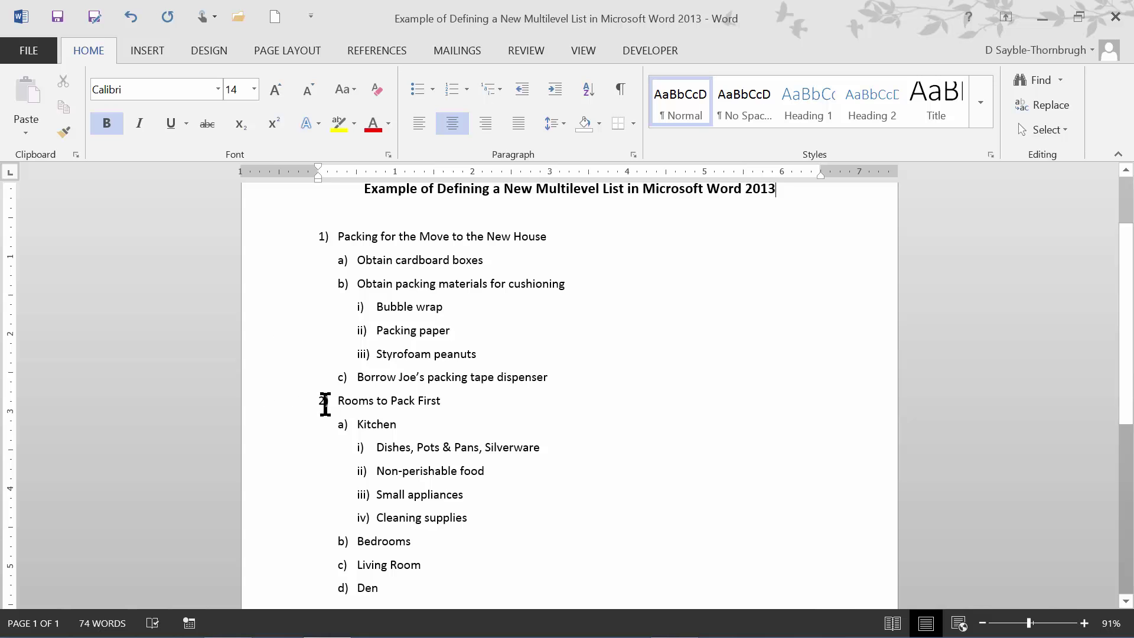
# - Place the cursor in the moving checklist's outline list and open the Multilevel List gallery
pyautogui.scroll(-3, 546, 489)
pyautogui.scroll(2, 545, 489)
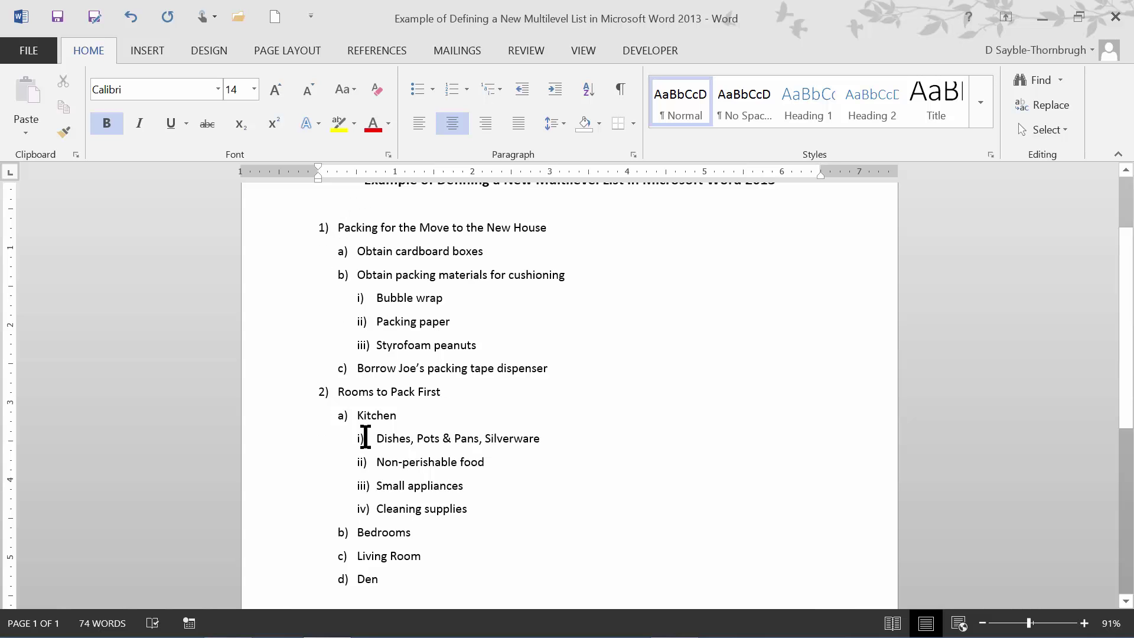
pyautogui.click(352, 251)
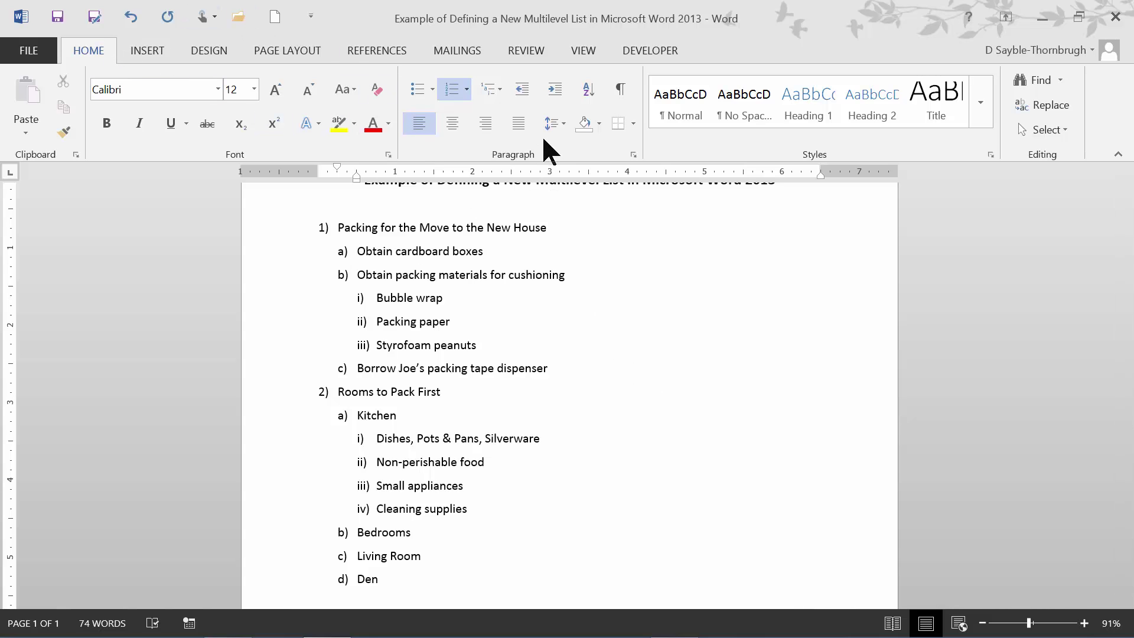
pyautogui.click(490, 90)
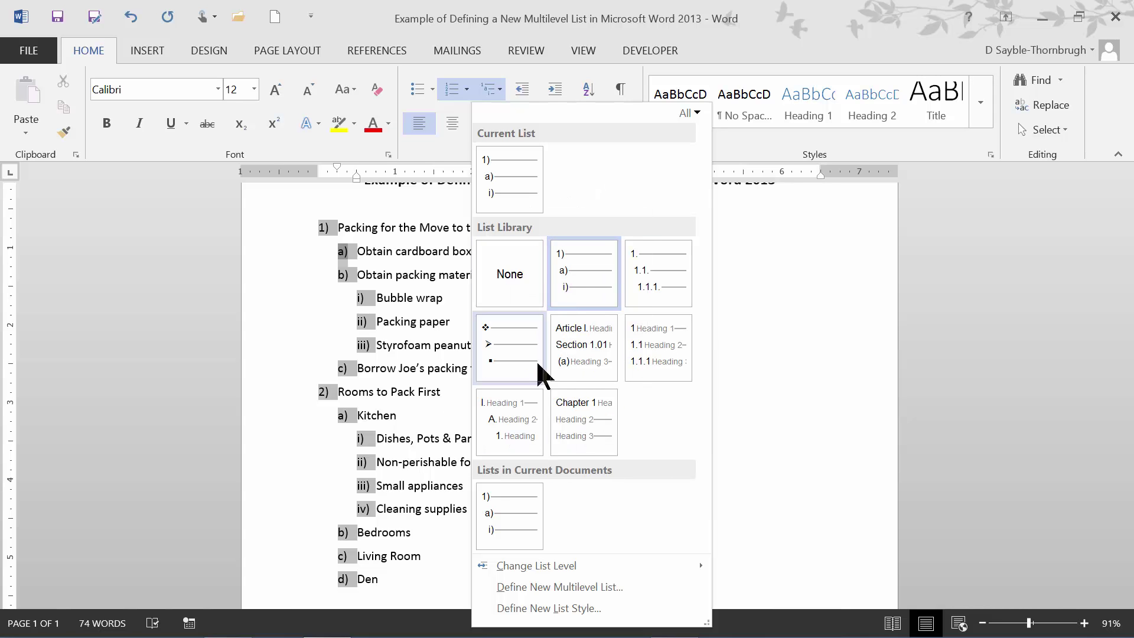
pyautogui.moveTo(540, 443)
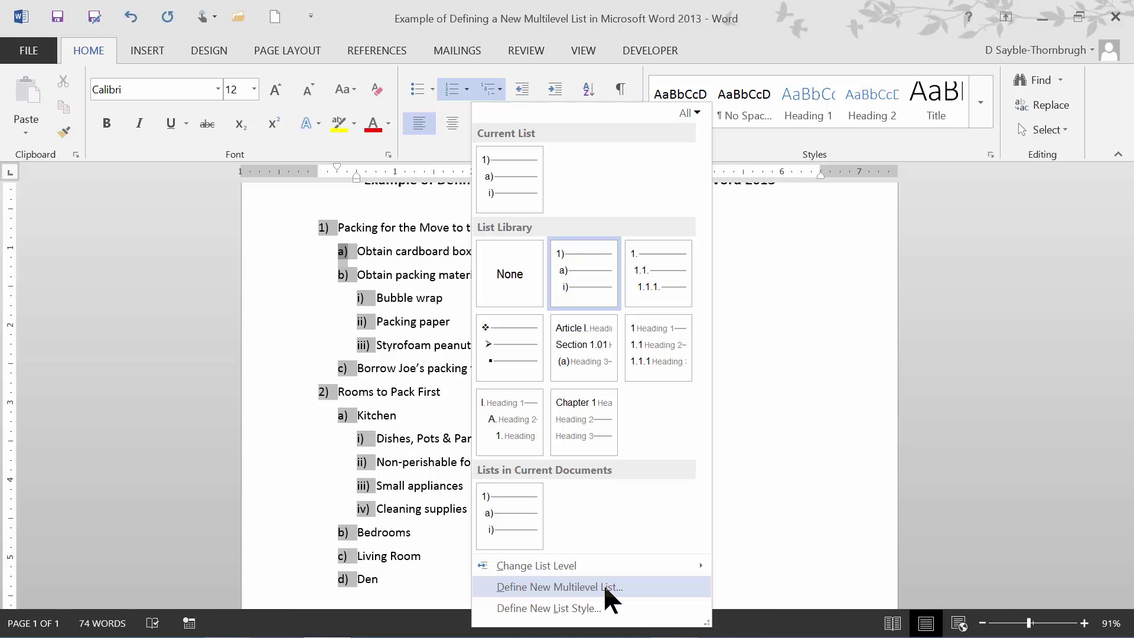
# - Open Define New Multilevel List and expand it to show all options
pyautogui.click(558, 585)
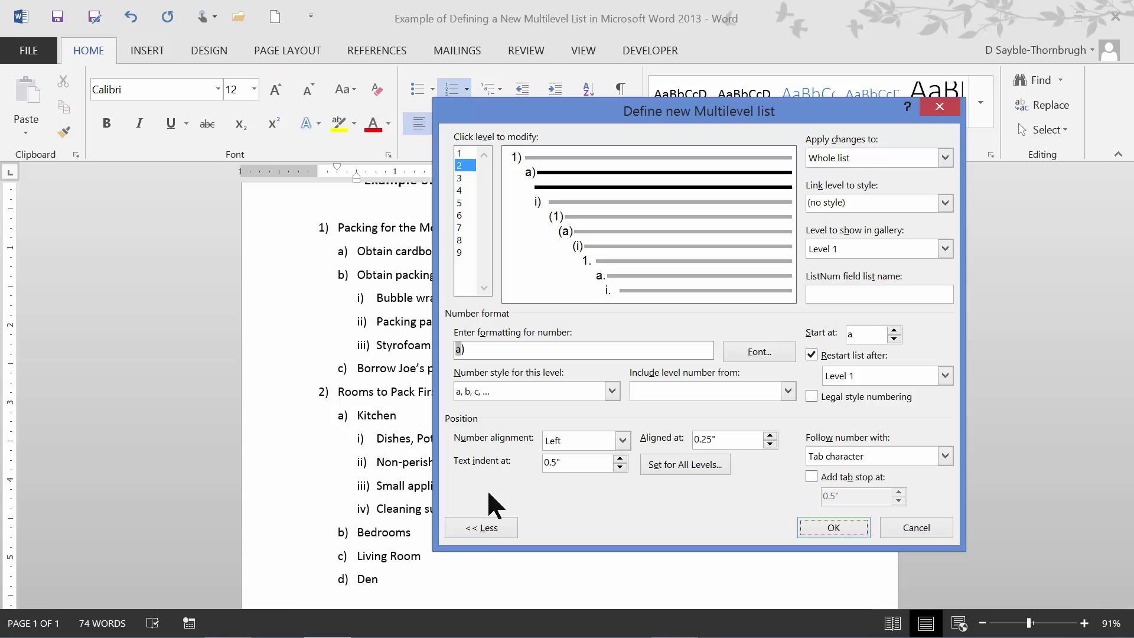
pyautogui.click(474, 520)
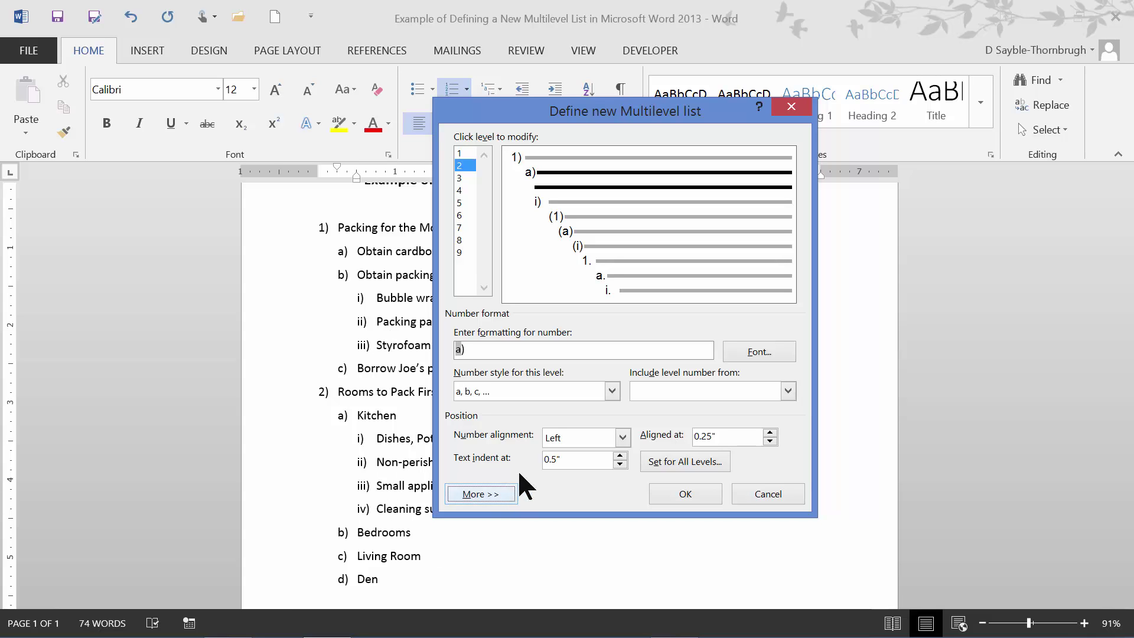
pyautogui.click(475, 494)
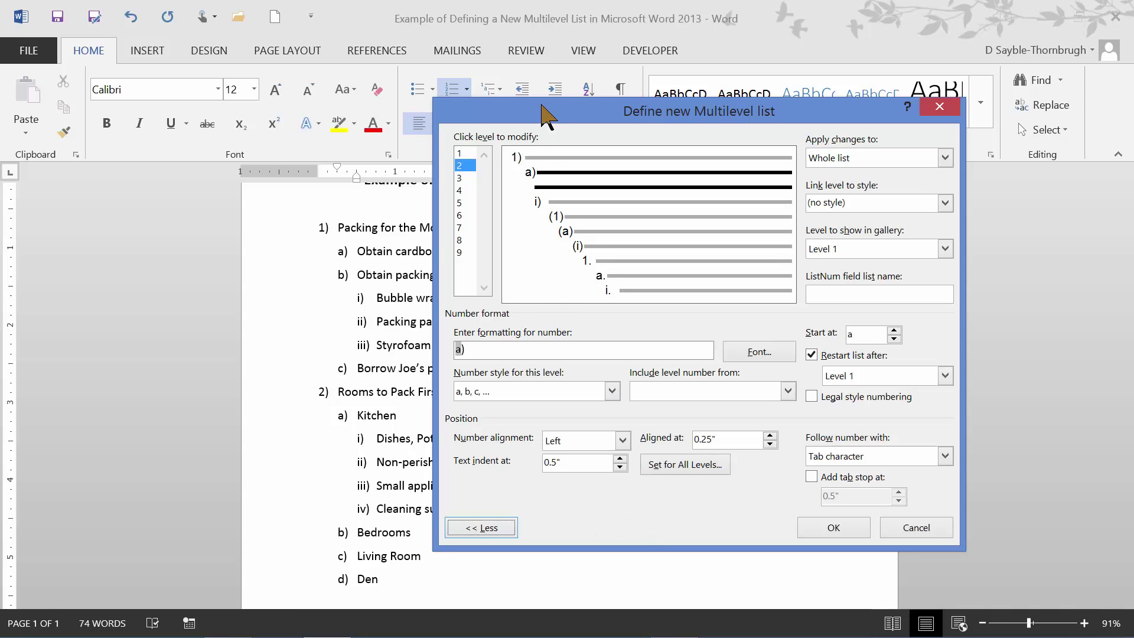
# - Drag the Define New Multilevel List dialog right and down to reveal more checklist text
pyautogui.moveTo(544, 109); pyautogui.dragTo(644, 163)
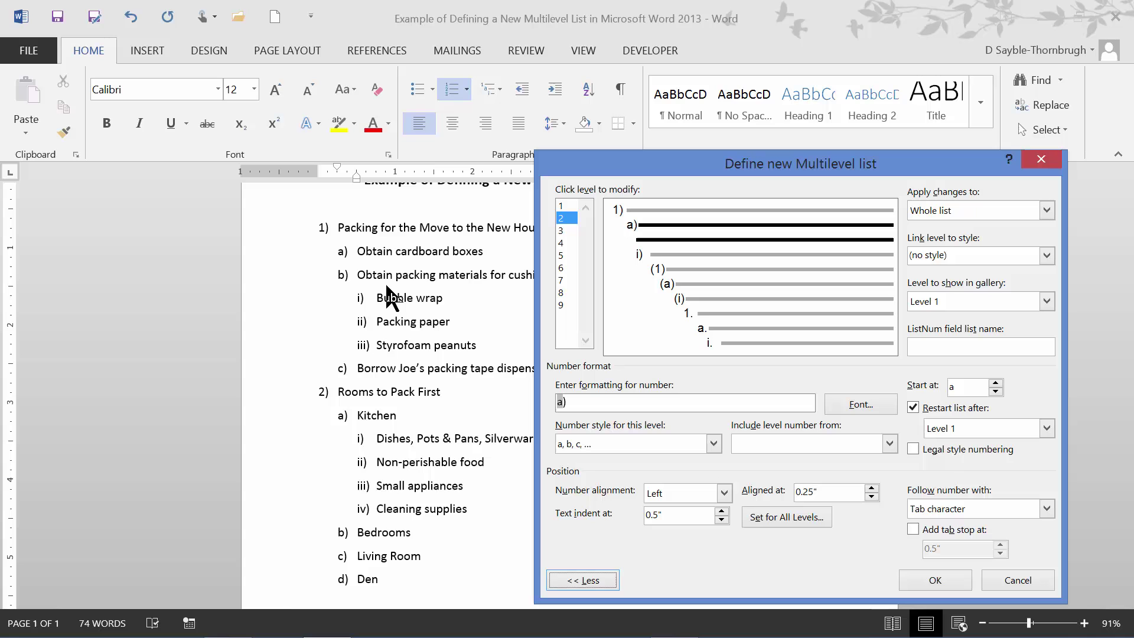
# - Check levels 2 and 1, then select level 3 with its i), ii), iii) numbering for editing
pyautogui.click(637, 252)
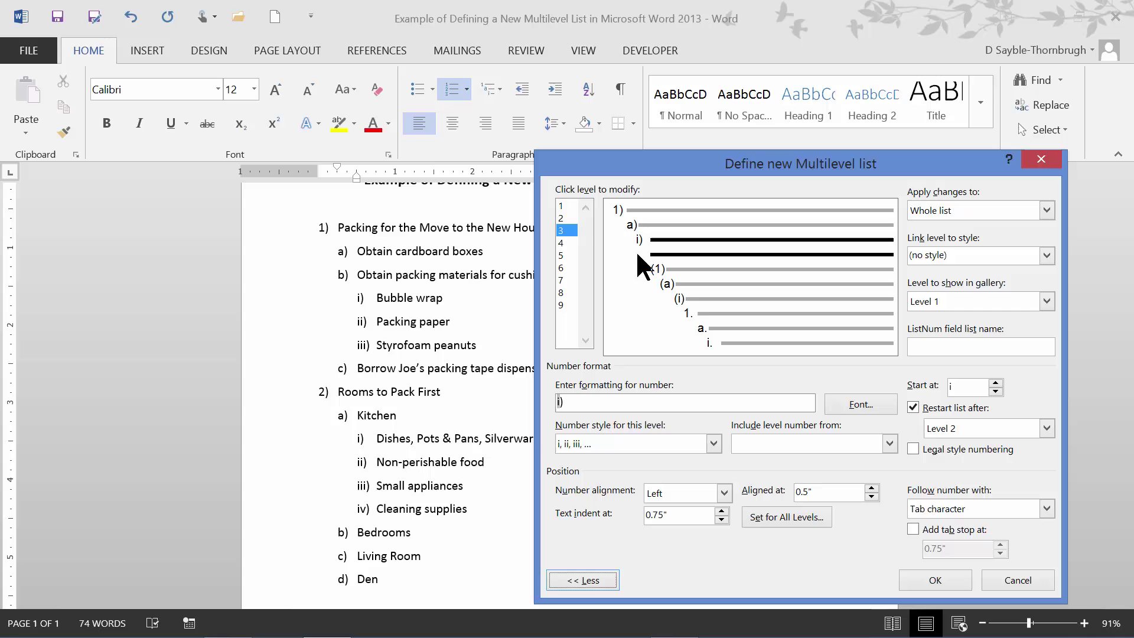
pyautogui.click(565, 218)
pyautogui.click(567, 207)
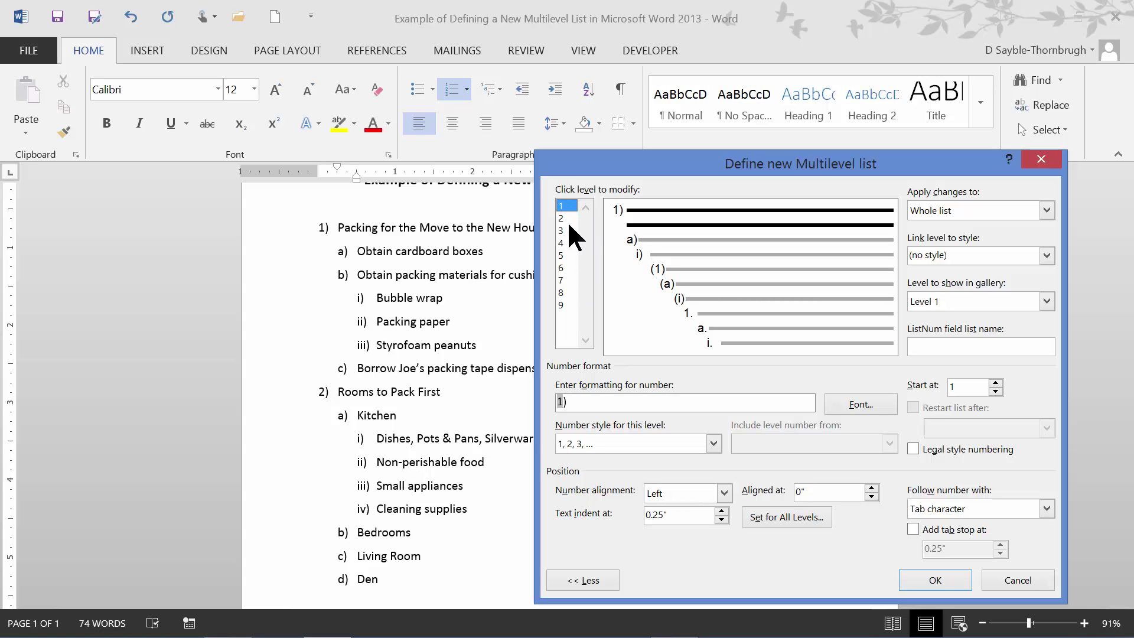
pyautogui.click(566, 231)
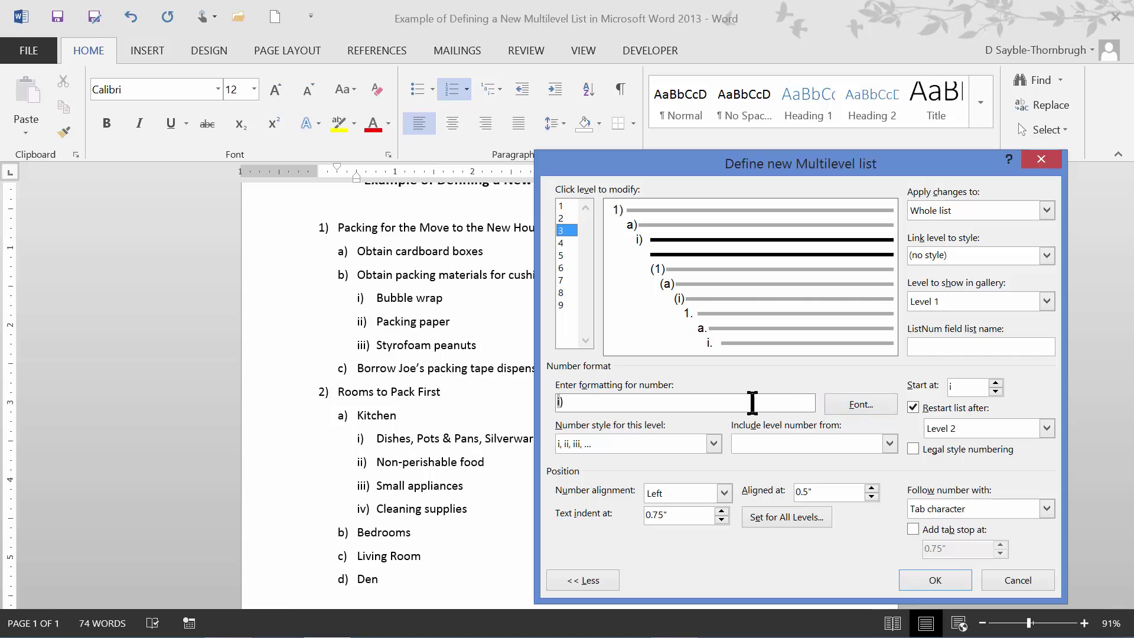
# - Look at level 3's Font settings without changes, then open its Number style choices
pyautogui.click(849, 403)
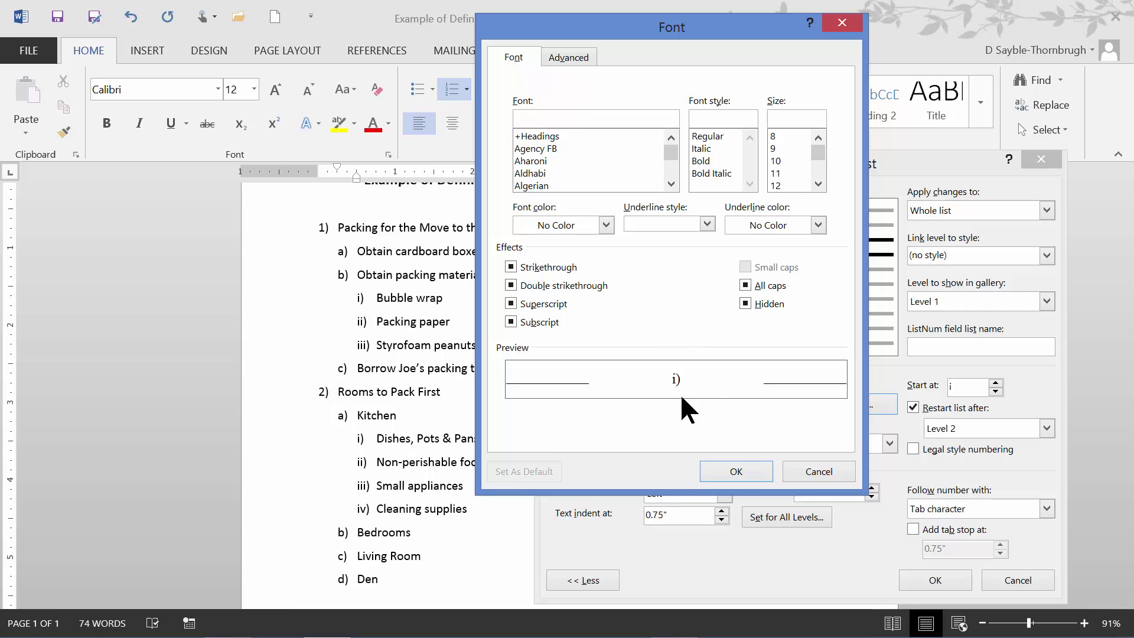
pyautogui.click(815, 473)
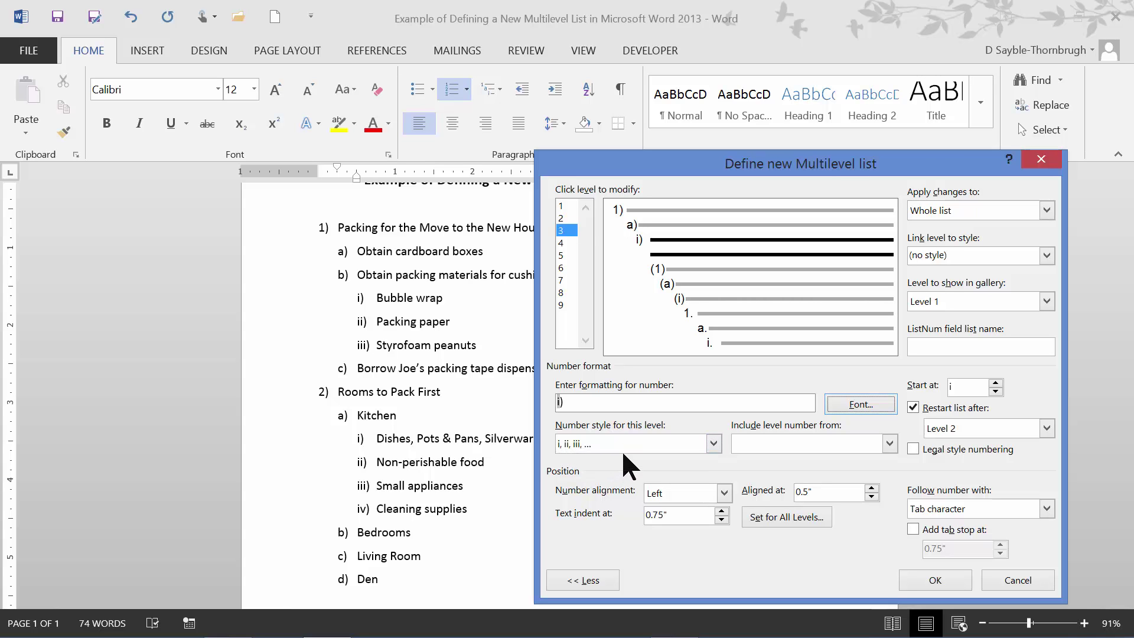
pyautogui.click(714, 444)
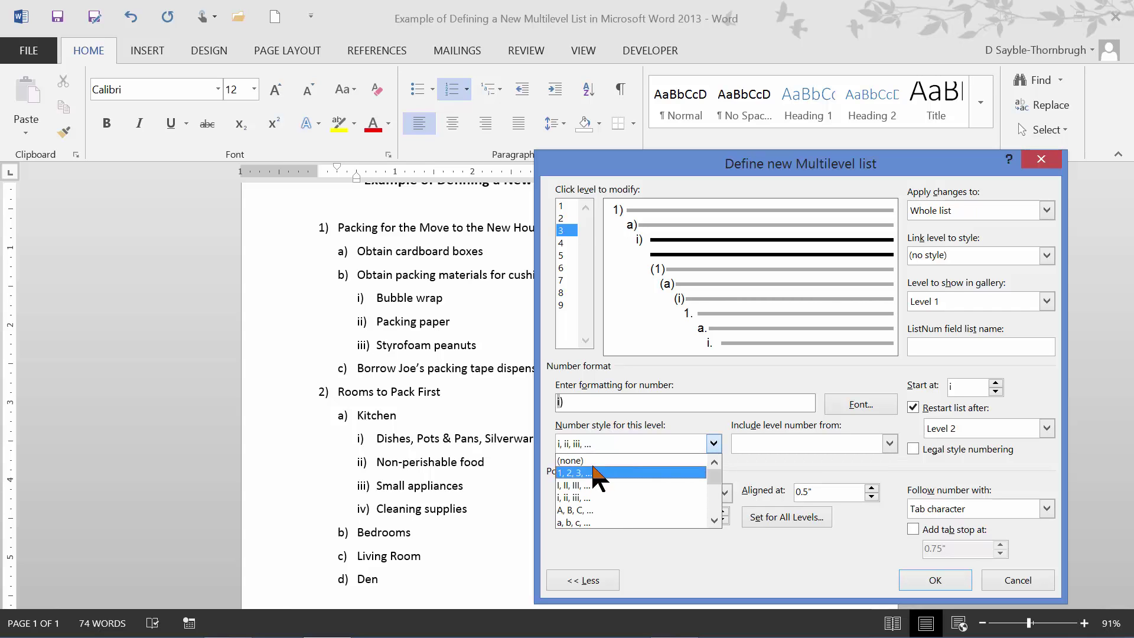
# - Scroll the Number style list down to the Bullet entries showing the checkmark bullet
pyautogui.click(714, 520)
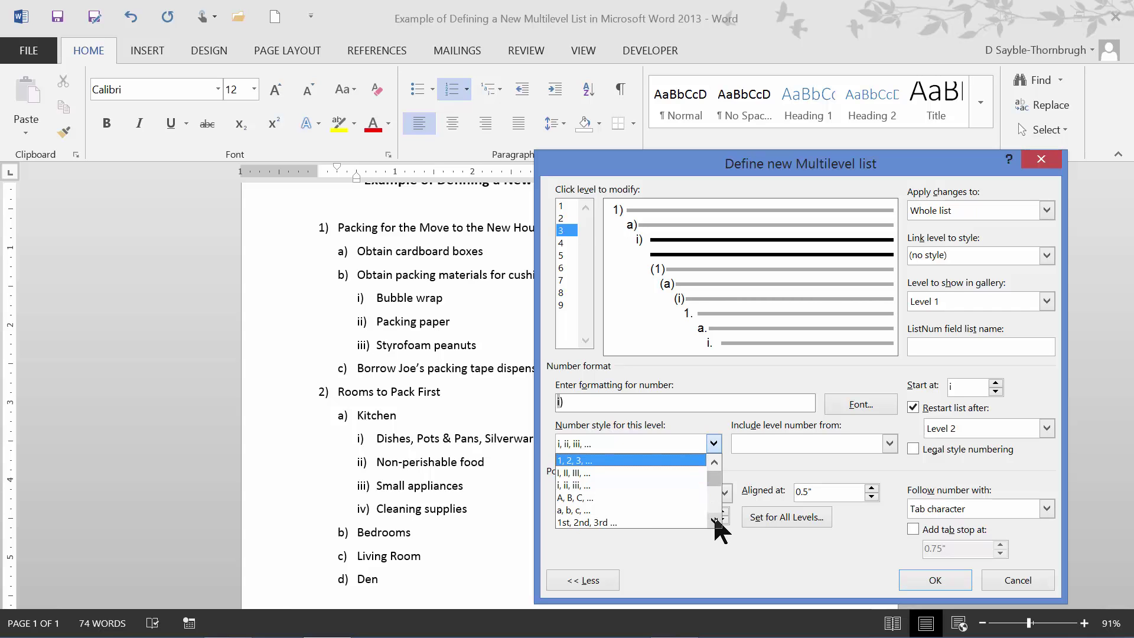
pyautogui.click(714, 520)
pyautogui.click(714, 520)
pyautogui.click(714, 520)
pyautogui.click(714, 520)
pyautogui.click(714, 520)
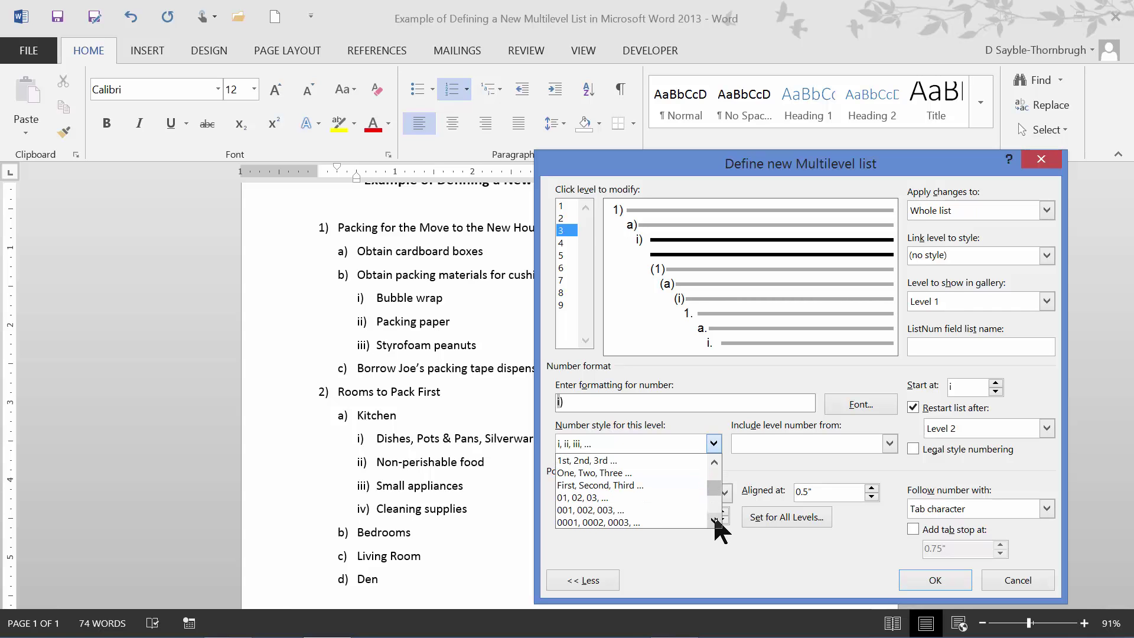
pyautogui.click(714, 519)
pyautogui.click(714, 520)
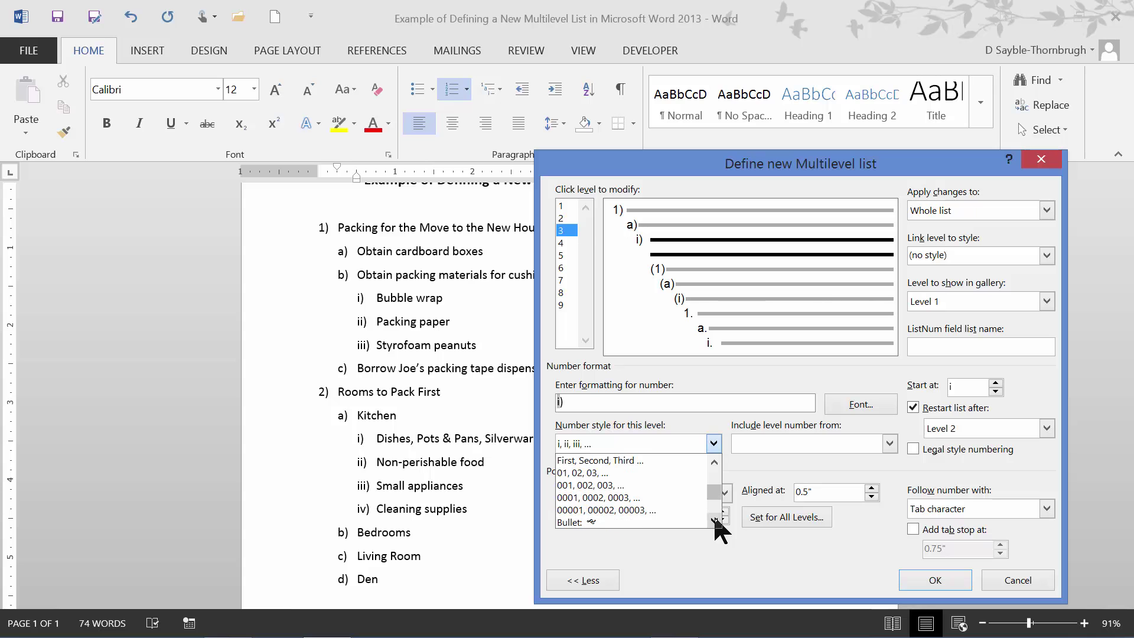
pyautogui.click(714, 520)
pyautogui.click(714, 519)
pyautogui.click(714, 520)
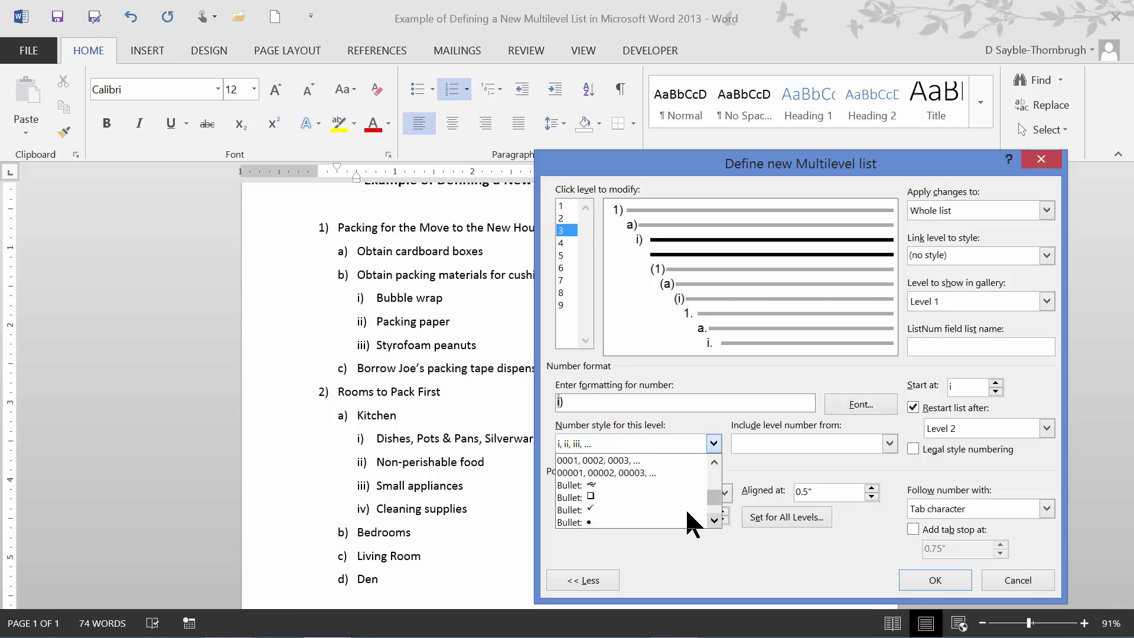
pyautogui.click(714, 520)
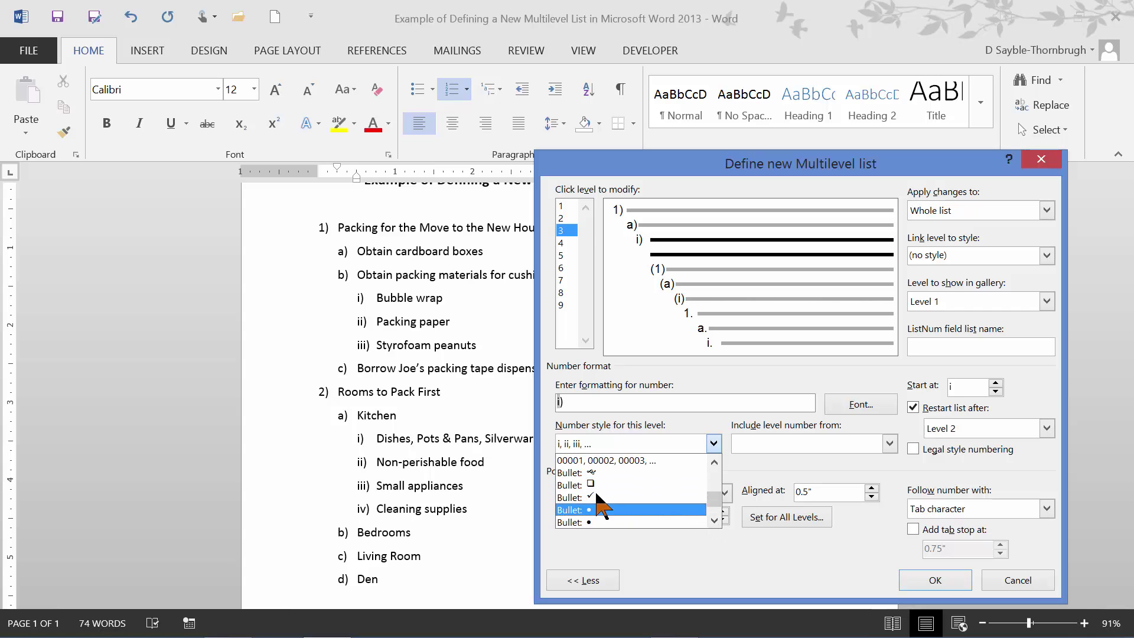
pyautogui.click(714, 517)
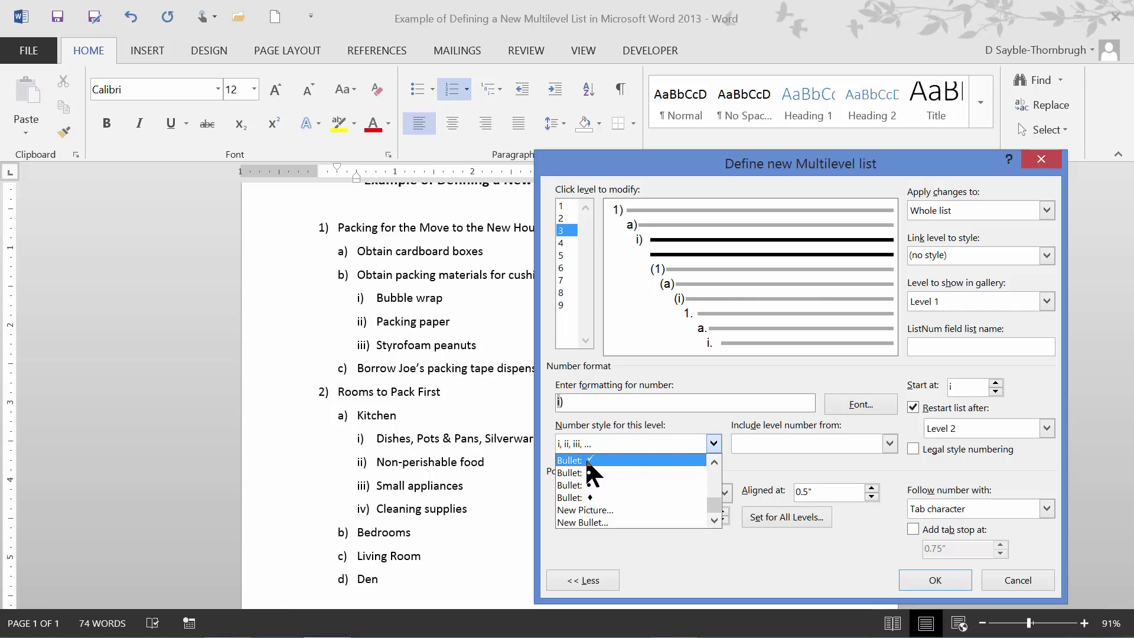
# - Set level 3 to the checkmark bullet, aligned at 0.5" with 0.75" text indent
pyautogui.press('Escape')
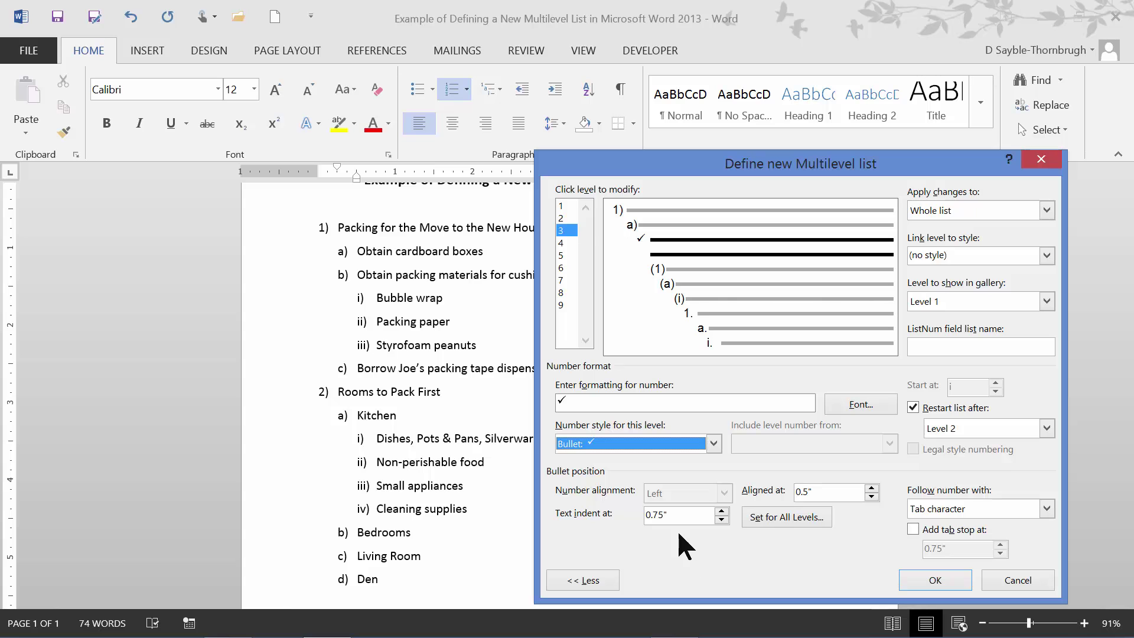
# - Raise level 3's text indent to 1" and nudge its alignment to 0.55"
pyautogui.click(721, 511)
pyautogui.click(722, 511)
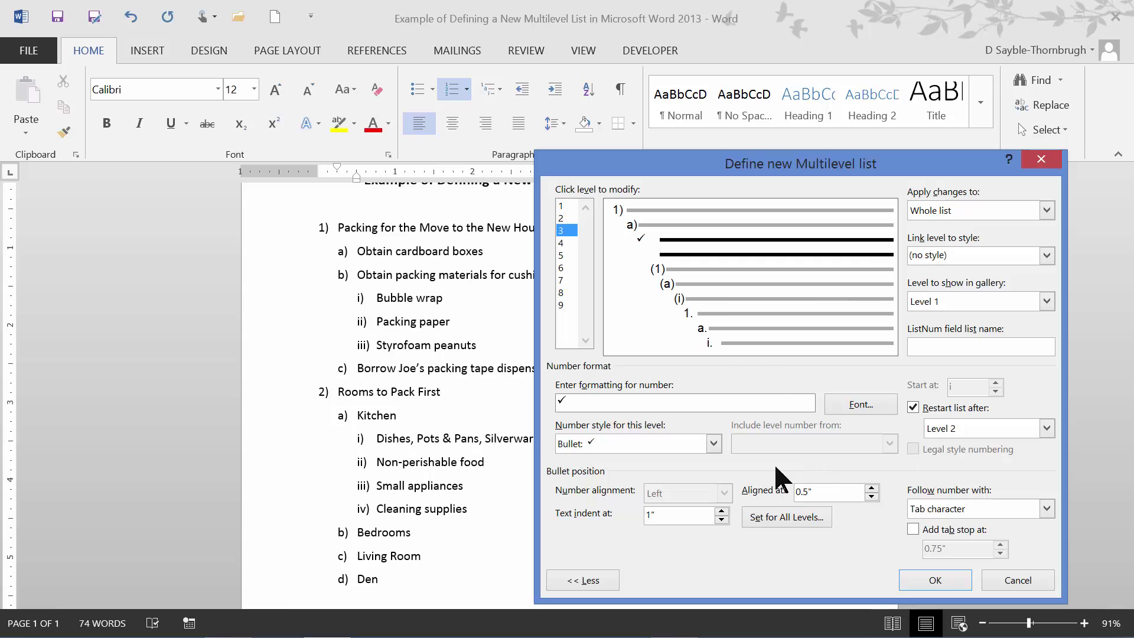
pyautogui.click(872, 488)
pyautogui.click(923, 580)
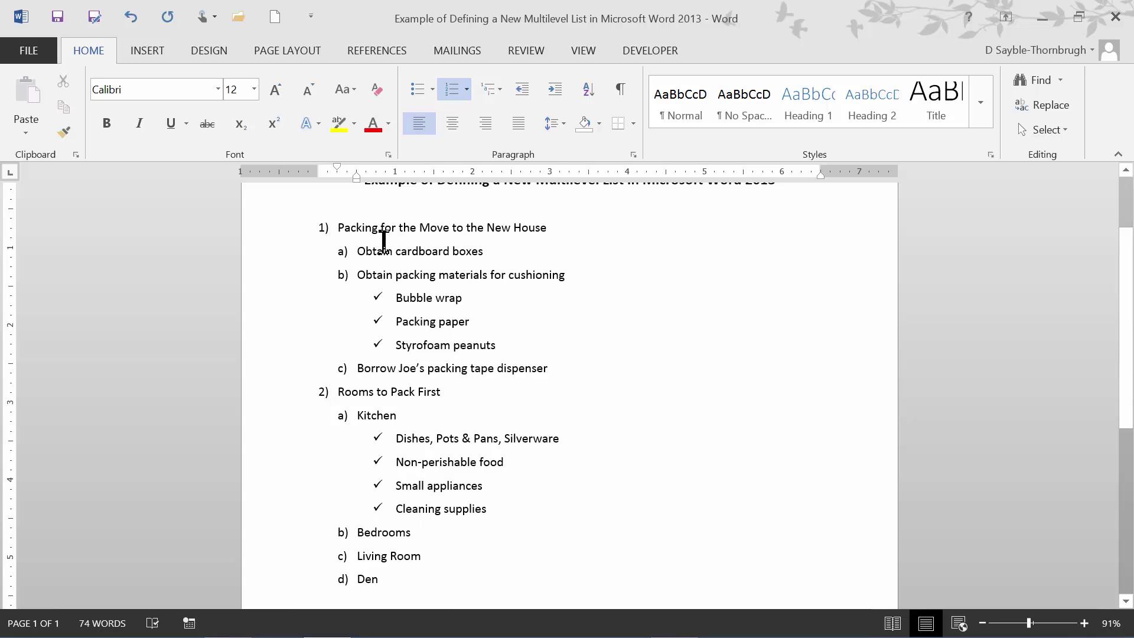
pyautogui.click(323, 228)
pyautogui.moveTo(381, 327); pyautogui.dragTo(469, 513)
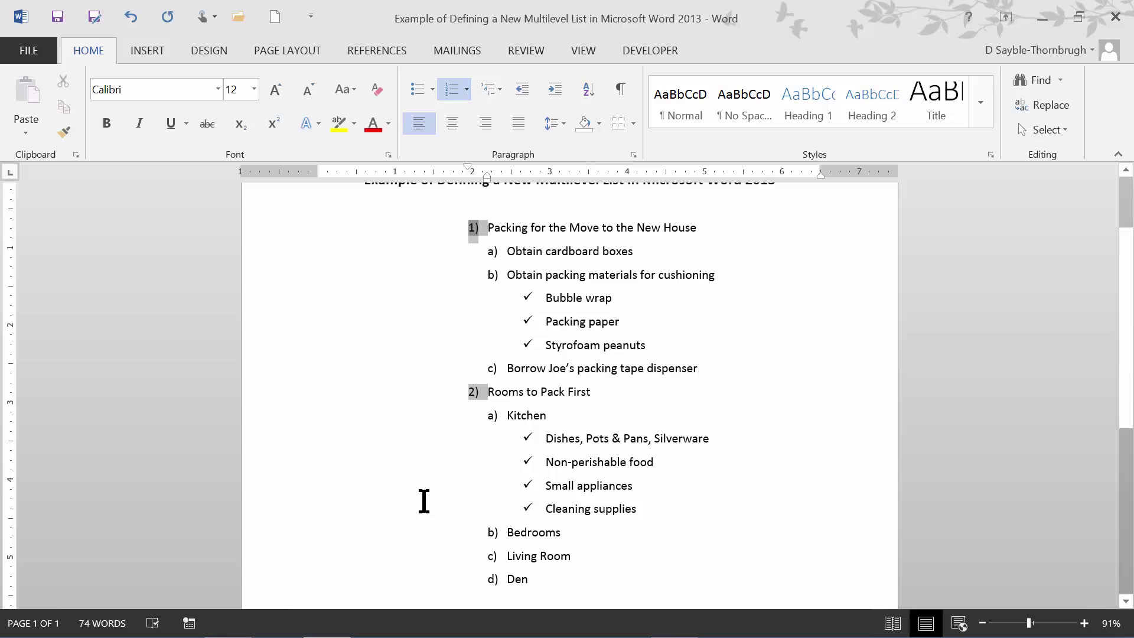
pyautogui.hotkey('ctrl', 'z')
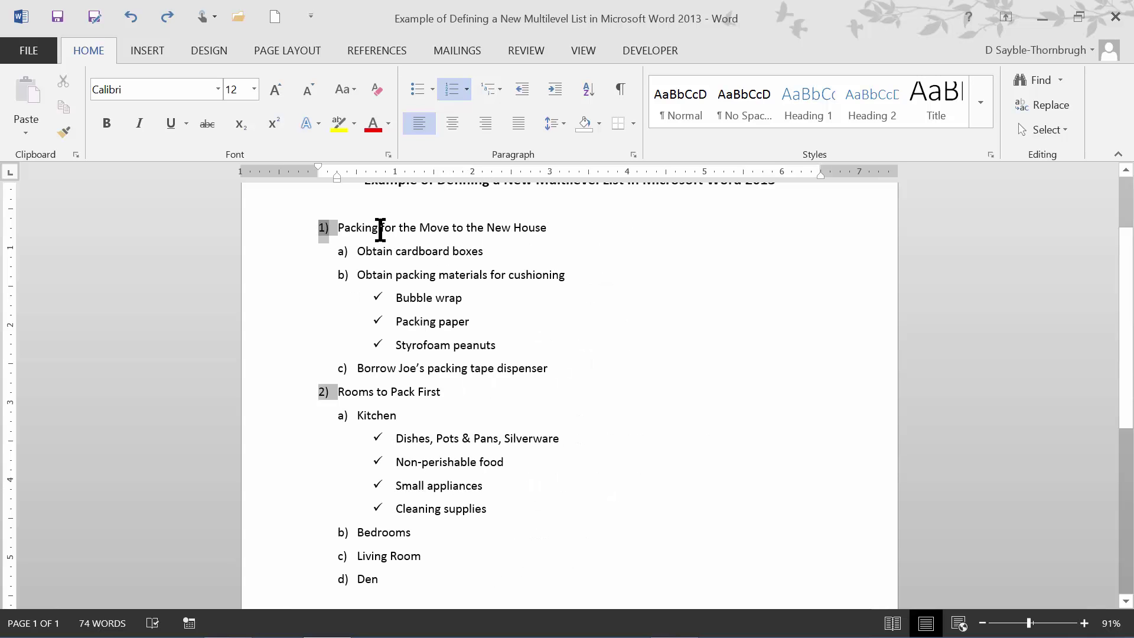
pyautogui.click(358, 230)
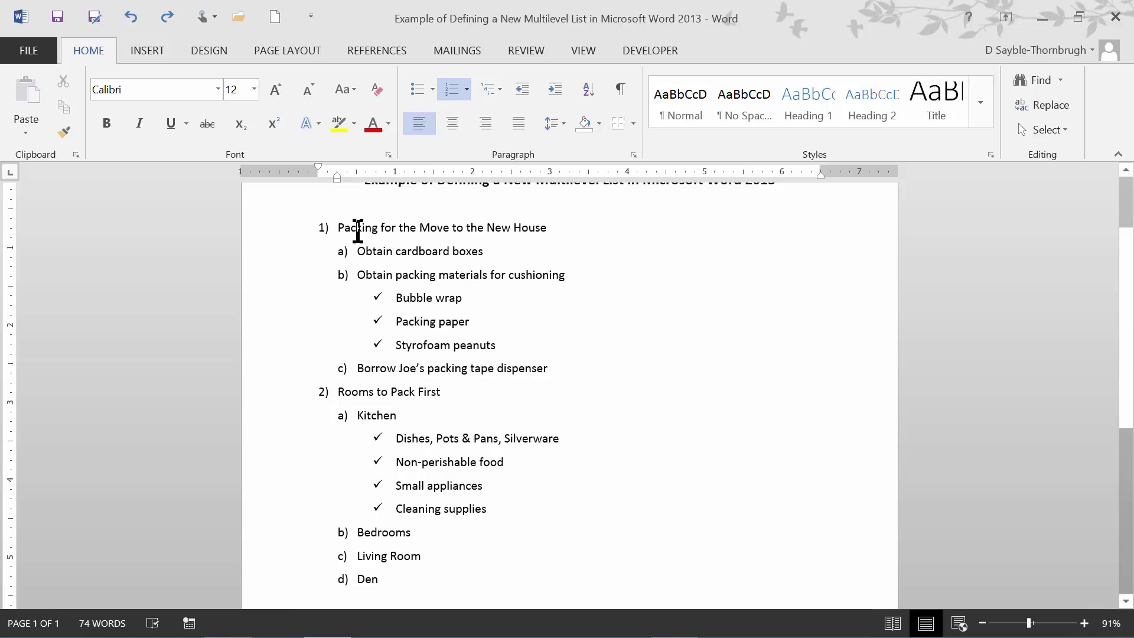